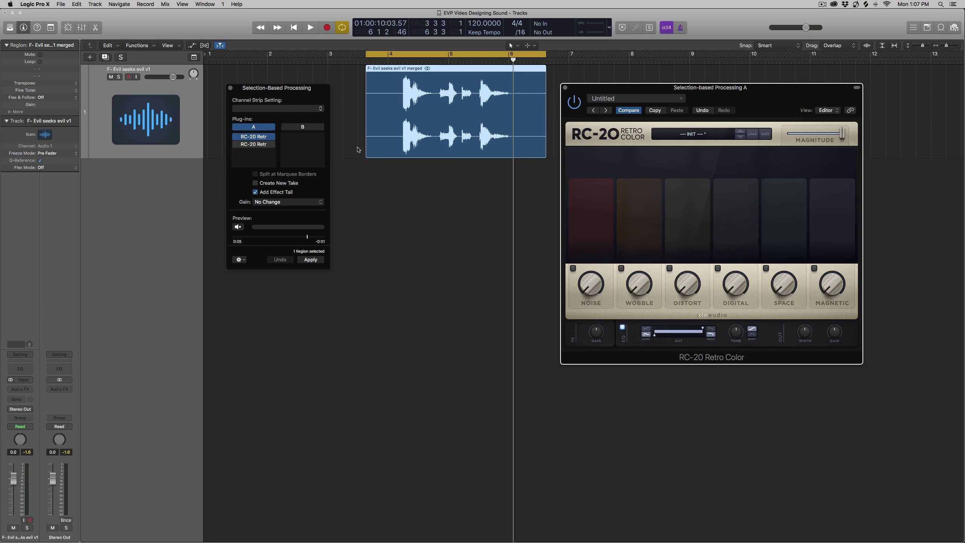
- Preview the region and narrow the first RC-20's EQ band by raising the low cut and lowering the high cut
left_click(238, 227)
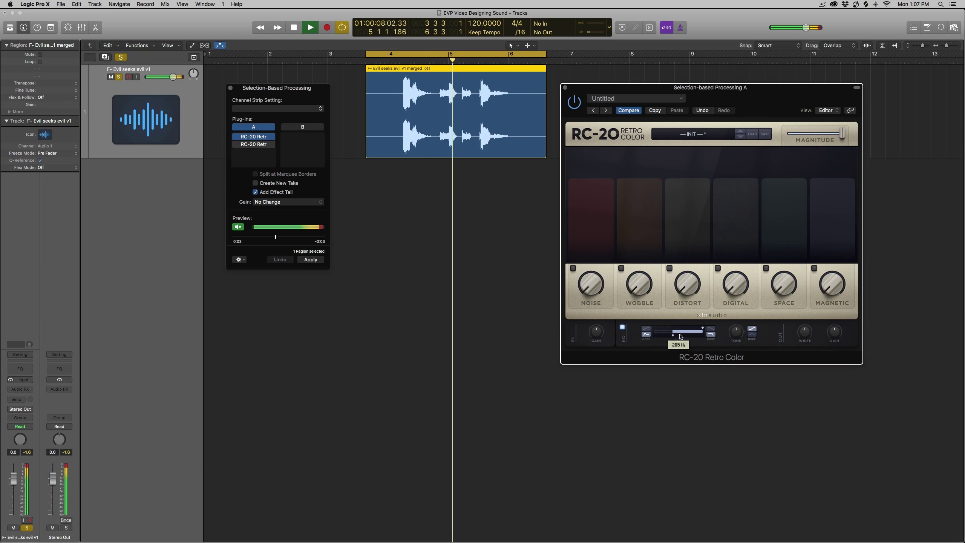
mouse_move(703, 328)
left_click_drag(704, 328, 693, 329)
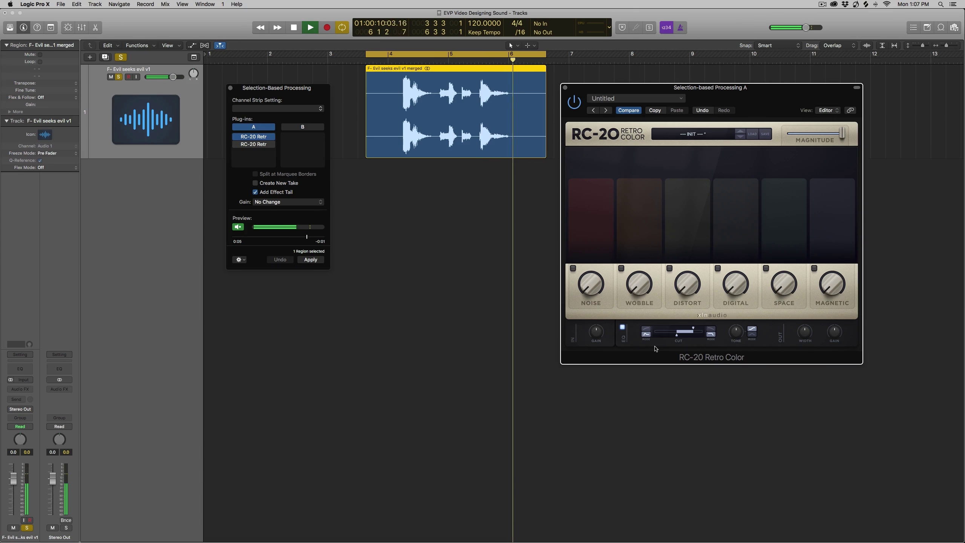
key("space")
- Turn on Digital in the first RC-20 at about 38%, with Rate 0% and Bits 100%, and narrow its focus range
left_click_drag(729, 290, 723, 244)
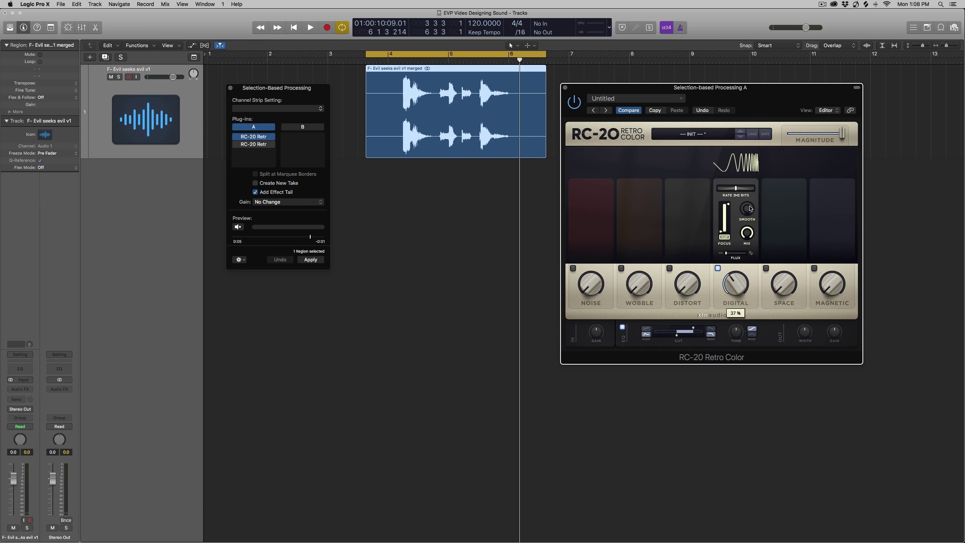
left_click_drag(737, 191, 743, 190)
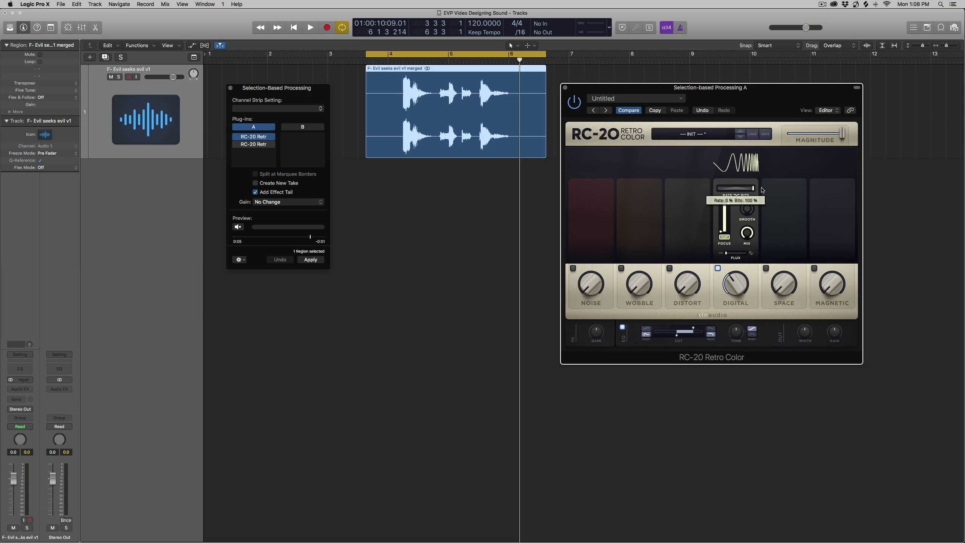
mouse_move(728, 205)
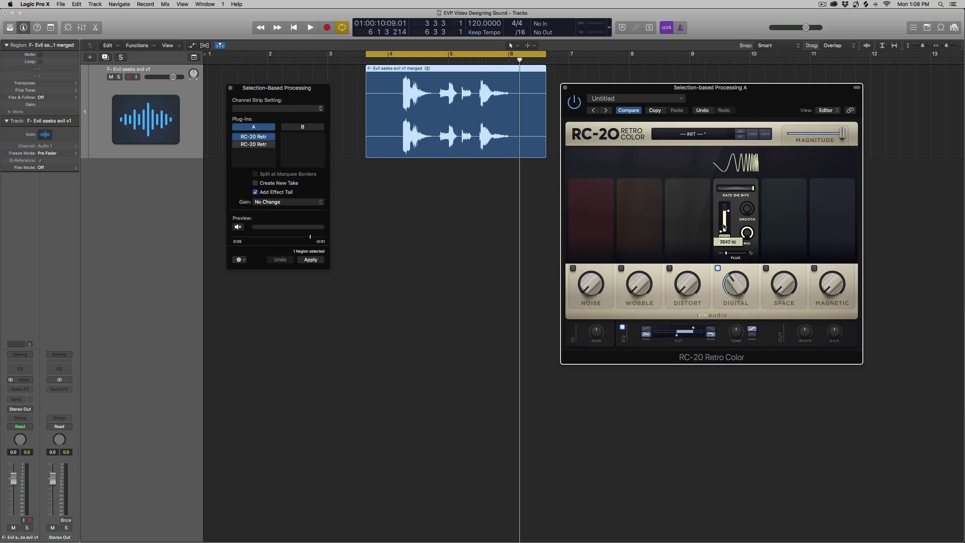
left_click_drag(713, 94, 715, 79)
mouse_move(735, 262)
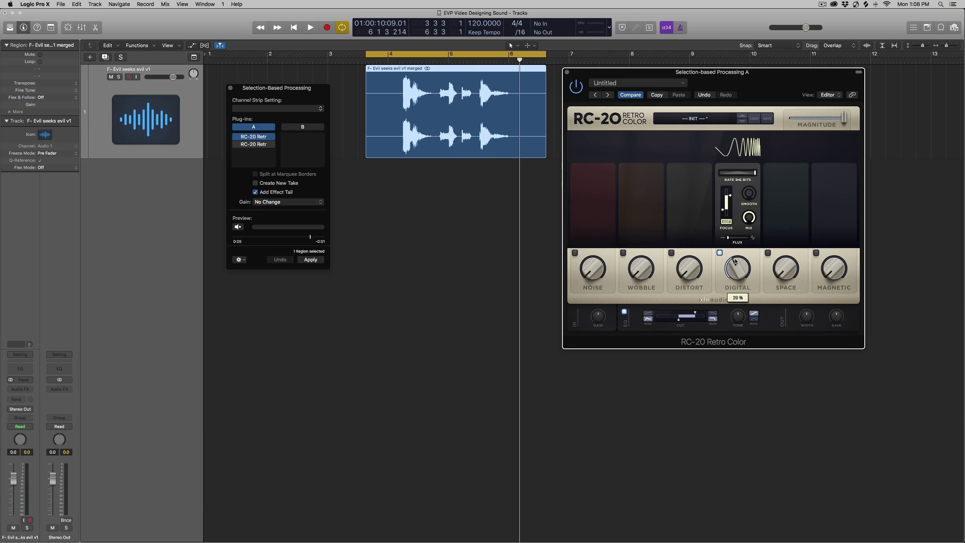
- Raise the first RC-20's Digital amount to 53% while previewing the region
left_click(238, 226)
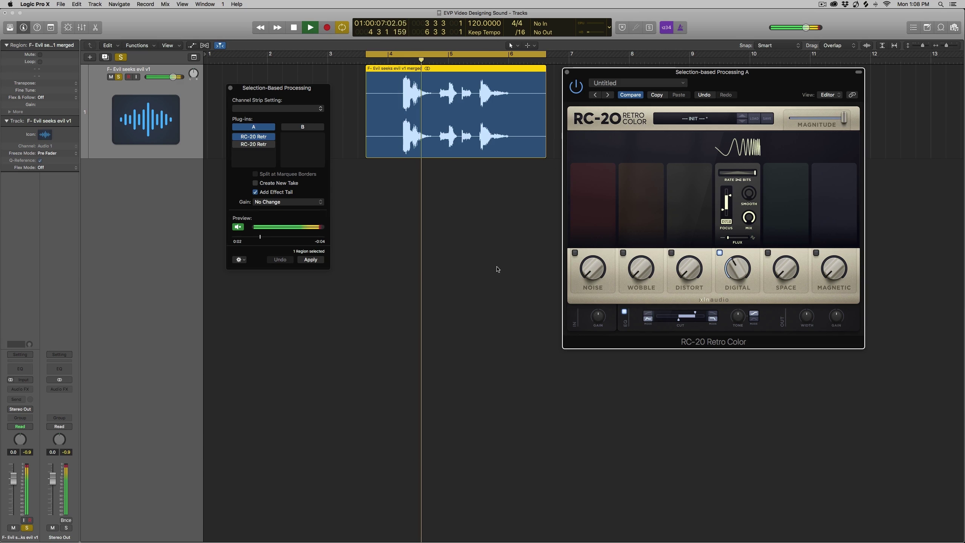
left_click_drag(737, 266, 735, 245)
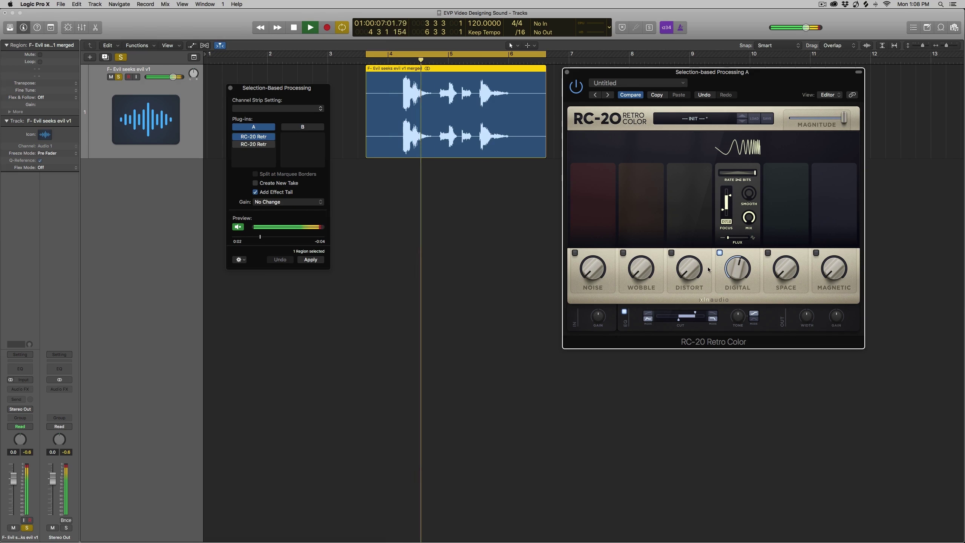
mouse_move(738, 285)
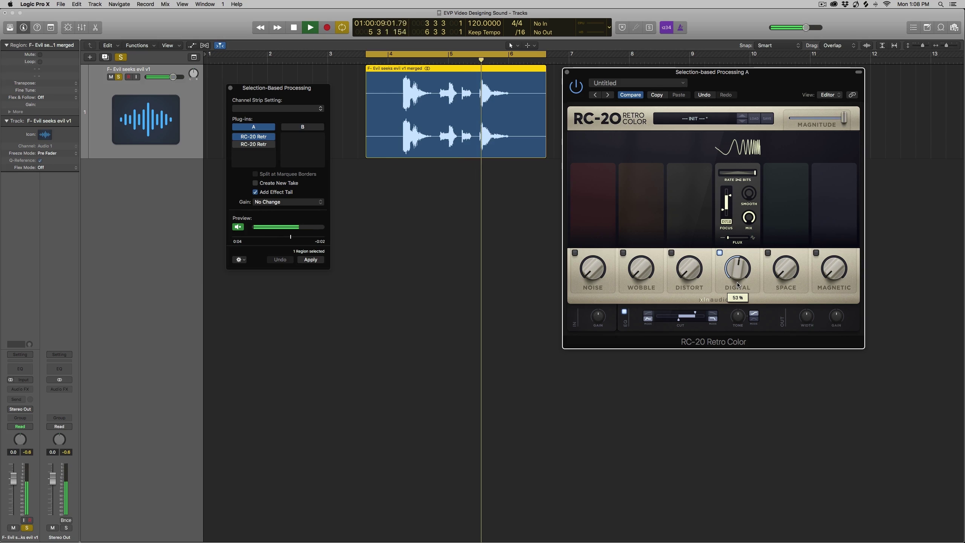
key("space")
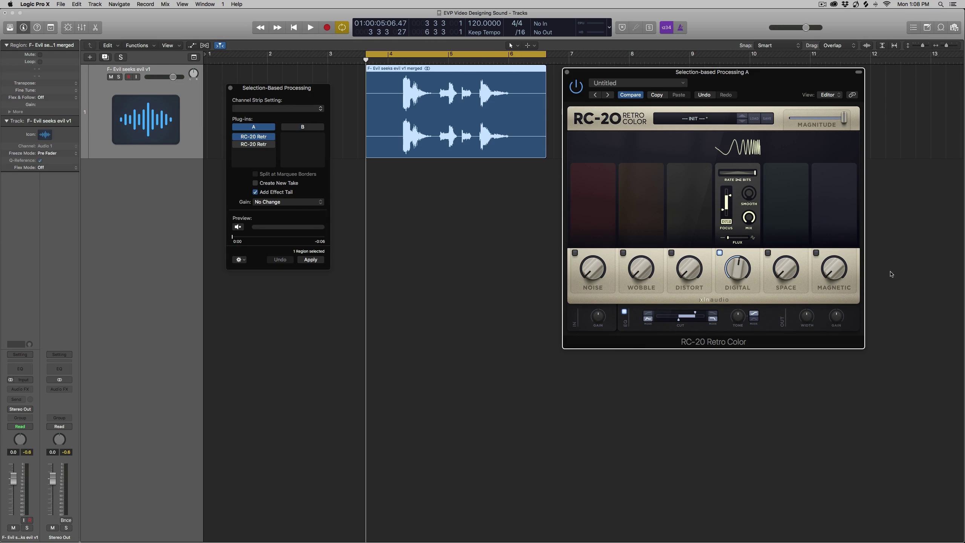
- Add a modest amount of Space to the first RC-20 and fine-tune it while previewing the region
left_click_drag(790, 290, 780, 231)
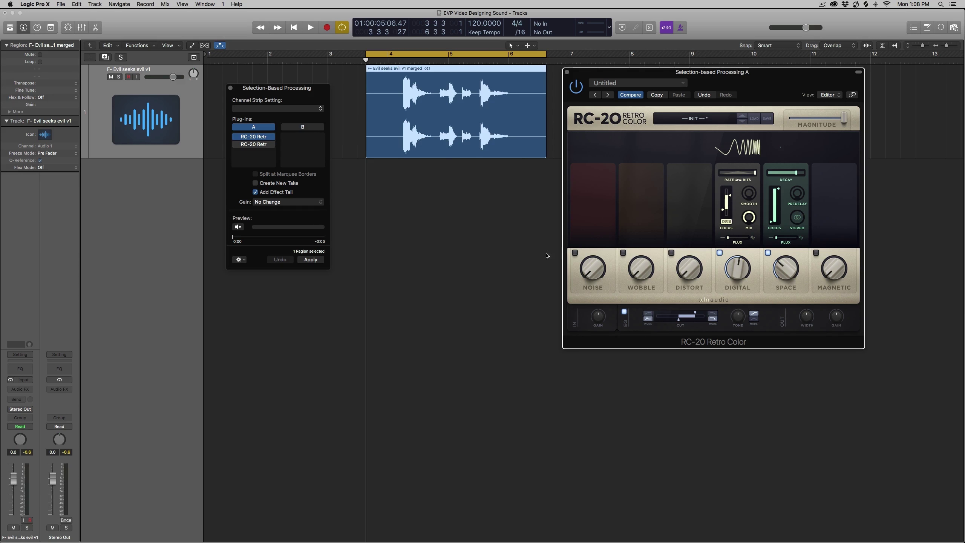
key("space")
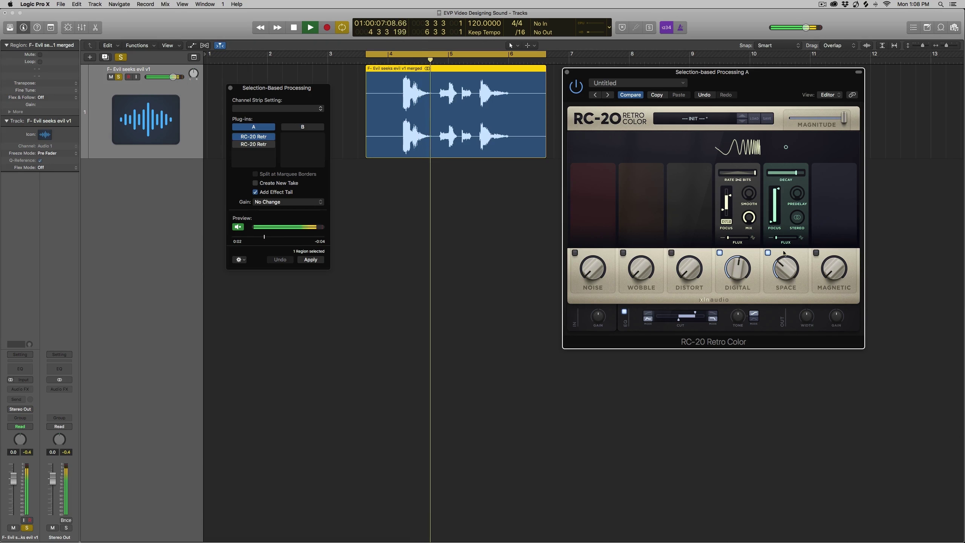
left_click_drag(780, 265, 779, 268)
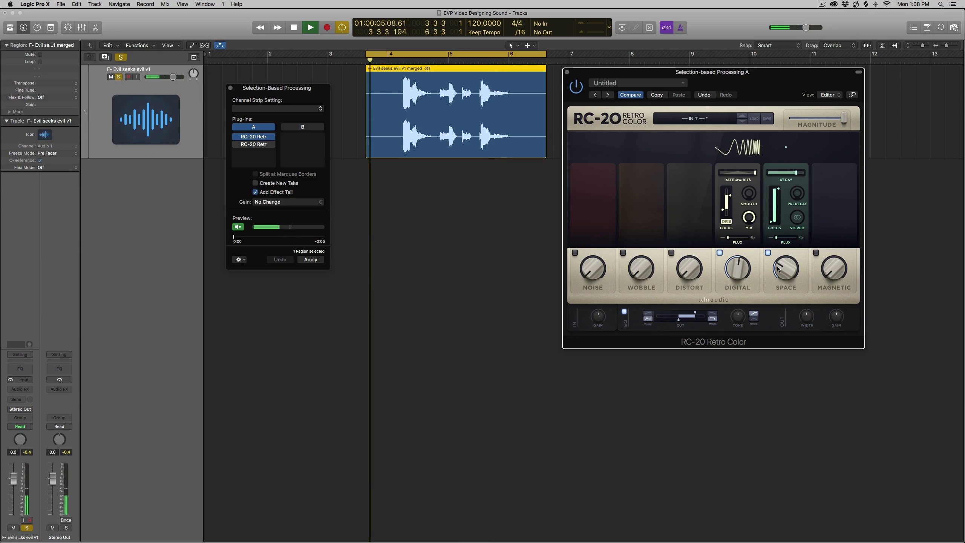
key("space")
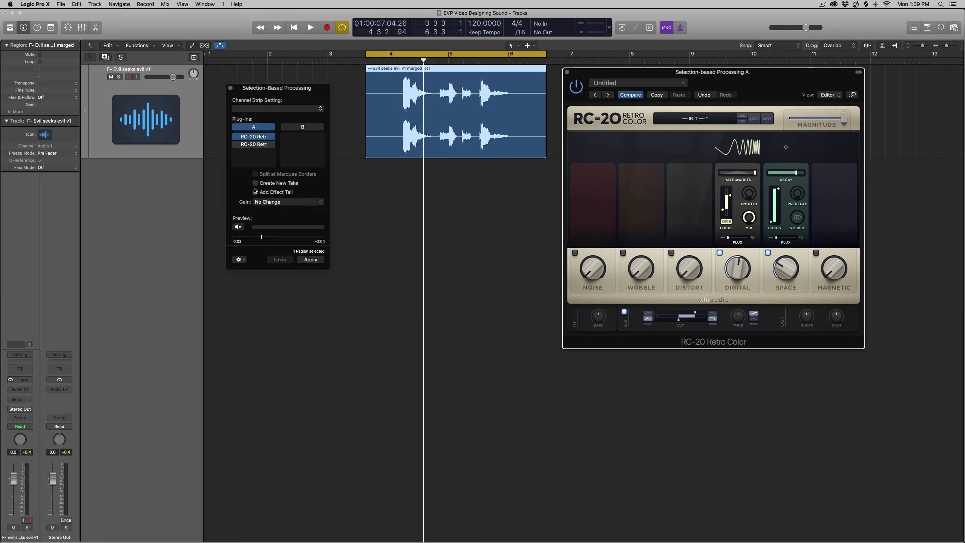
- Open the second RC-20 with the INIT preset and place its window below the first one
left_click(254, 146)
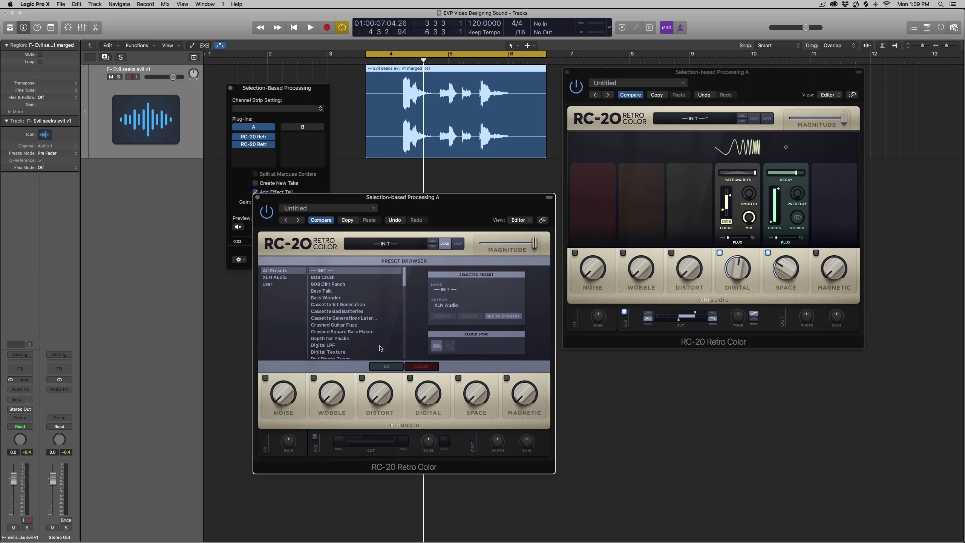
left_click(386, 366)
left_click_drag(488, 199, 799, 265)
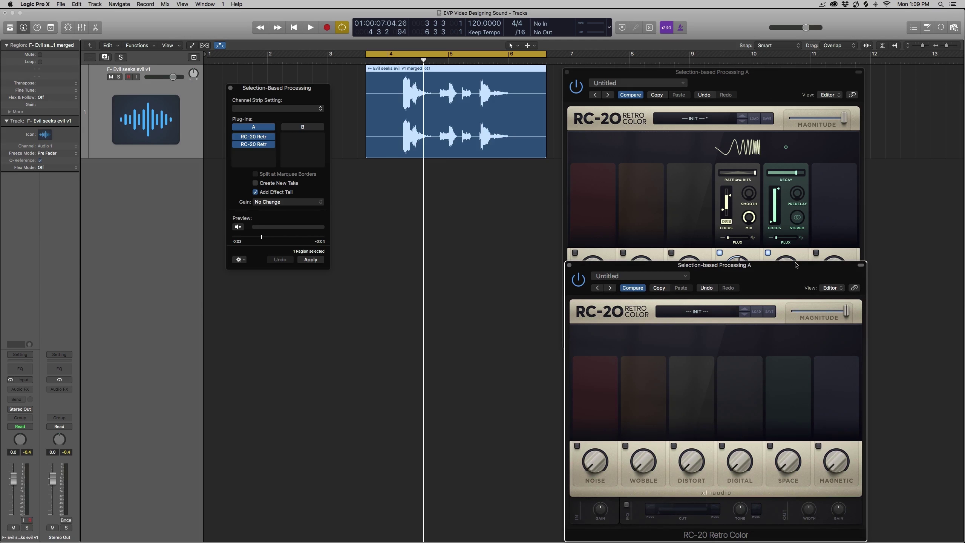
- Turn on Noise in the second RC-20 and raise it to about 77%, previewing the region to judge the level
left_click_drag(590, 471, 595, 412)
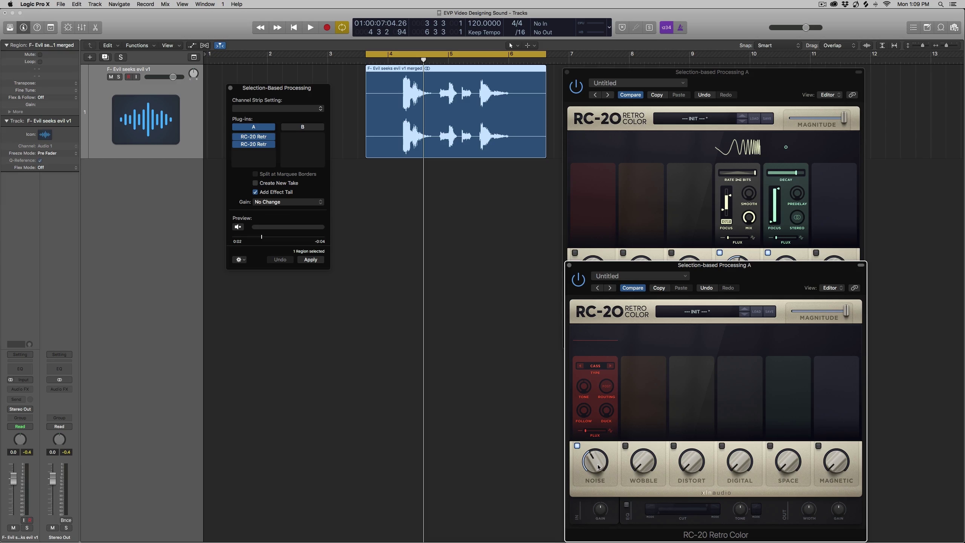
left_click_drag(599, 468, 598, 457)
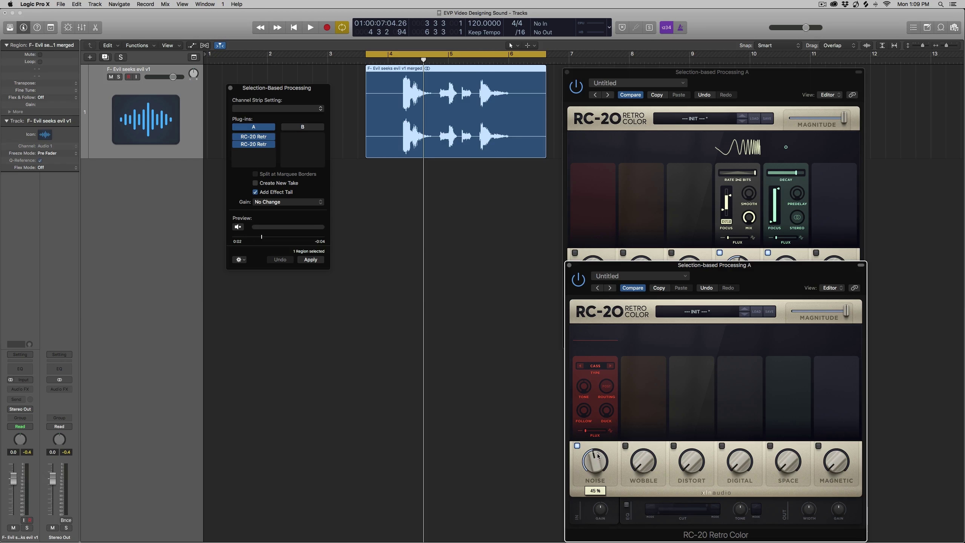
left_click(239, 227)
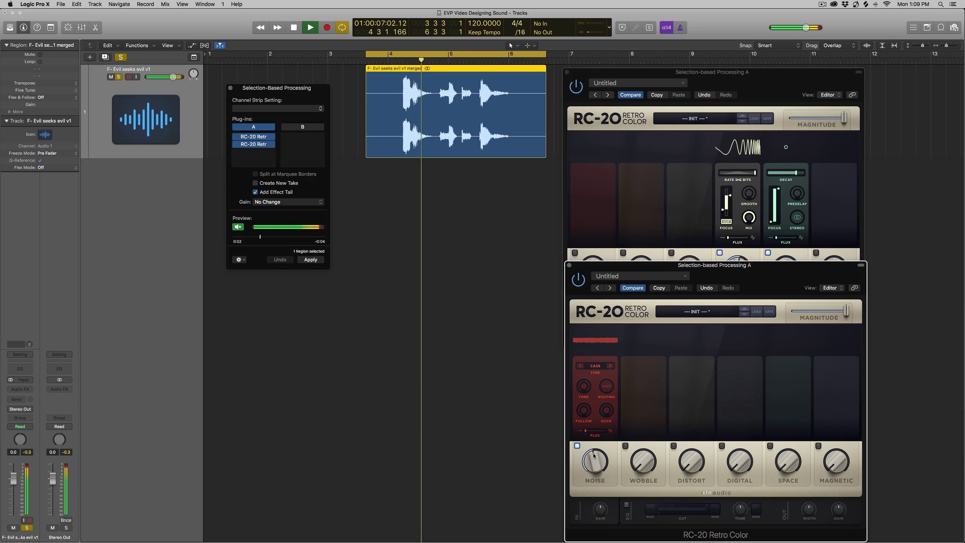
mouse_move(594, 455)
left_mouse_down()
mouse_move(588, 465)
mouse_move(601, 438)
left_mouse_up()
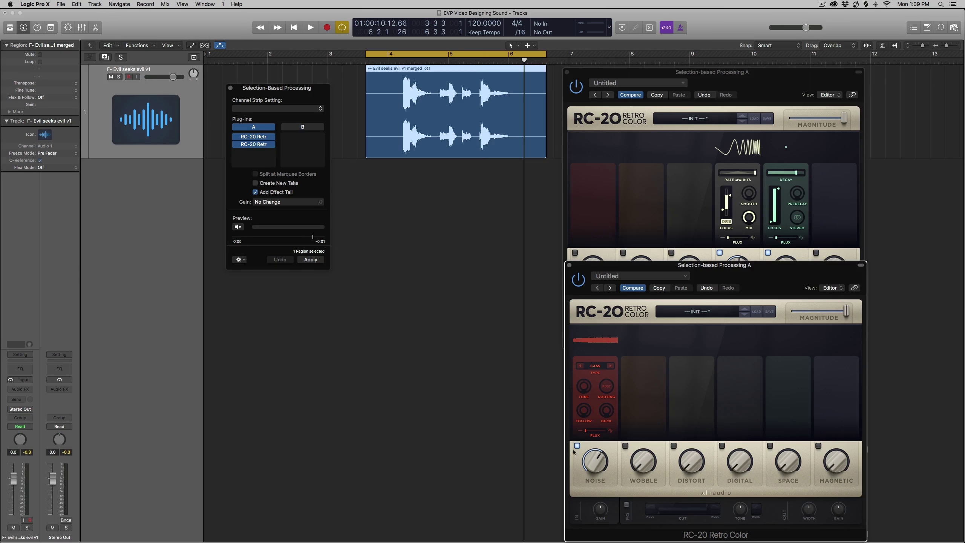
left_click_drag(596, 473, 588, 450)
left_click(238, 227)
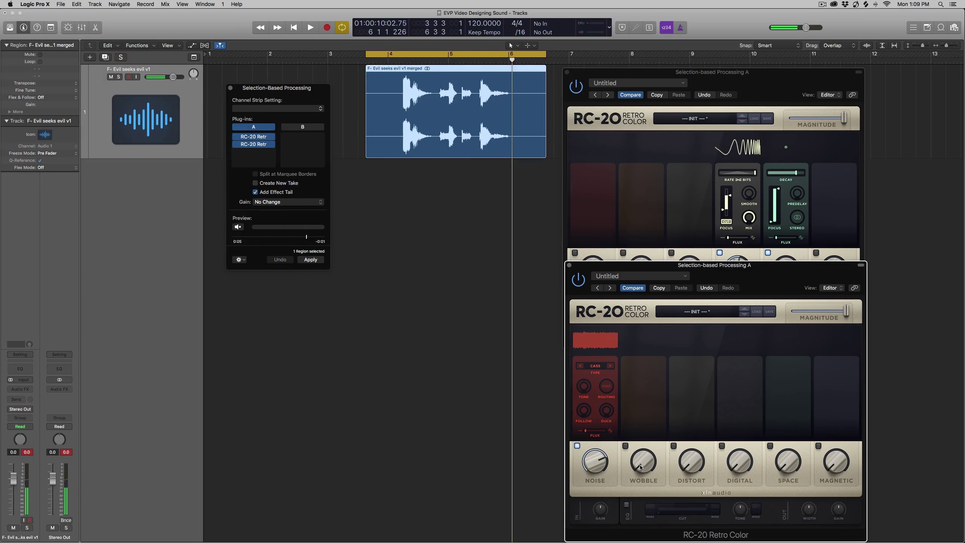
- Turn on Wobble in the second RC-20 at about 40%, with Wow 100% and Flutter 0%, and preview the region
left_click_drag(645, 478, 635, 424)
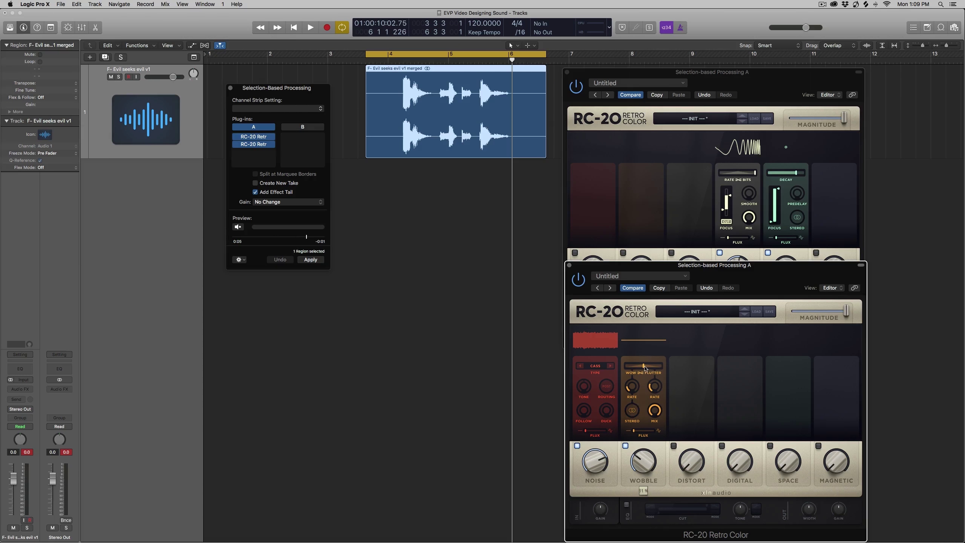
mouse_move(639, 367)
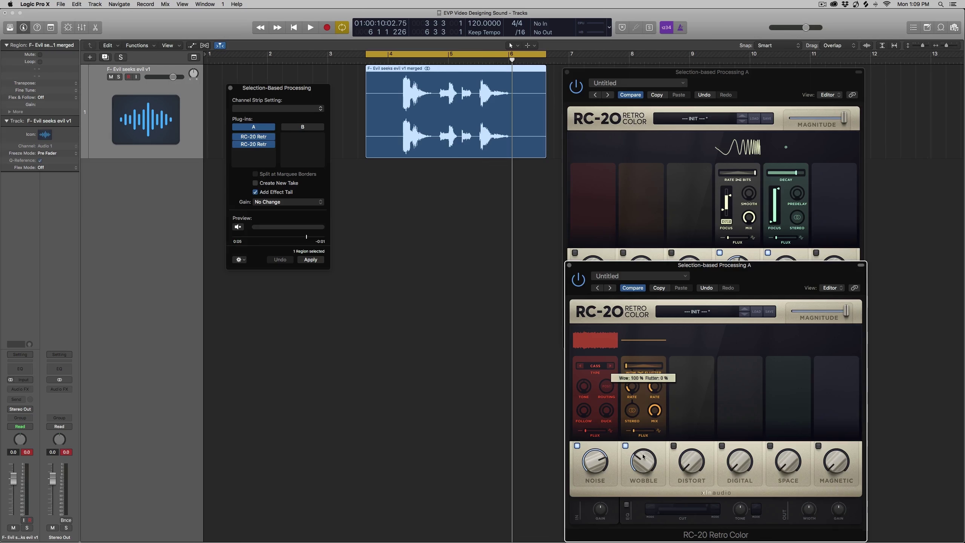
left_click_drag(644, 457, 639, 446)
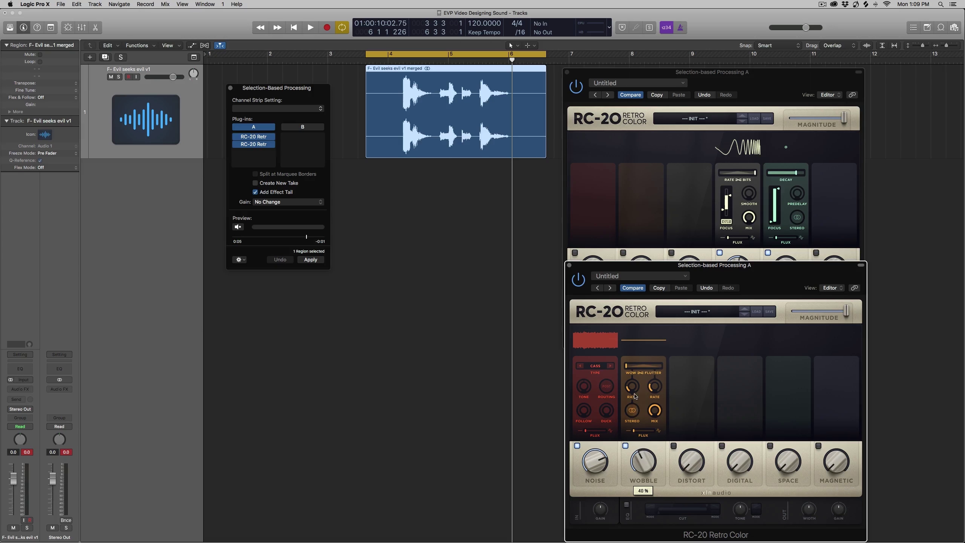
mouse_move(630, 386)
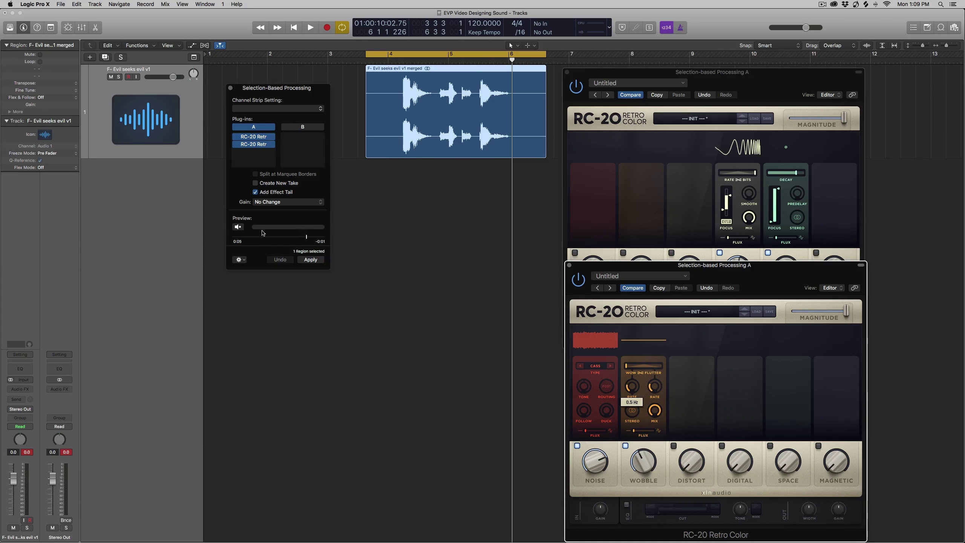
left_click(237, 226)
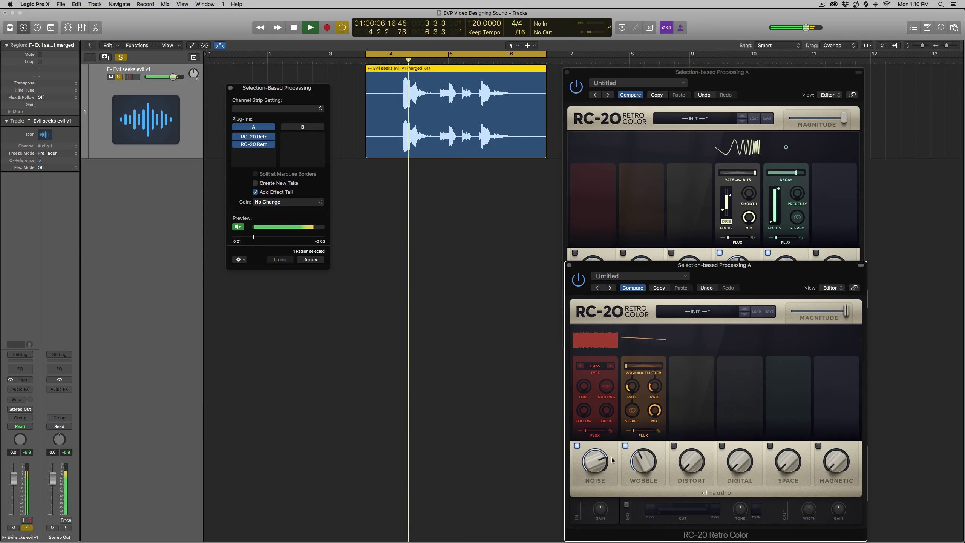
mouse_move(642, 456)
left_click_drag(642, 456, 642, 455)
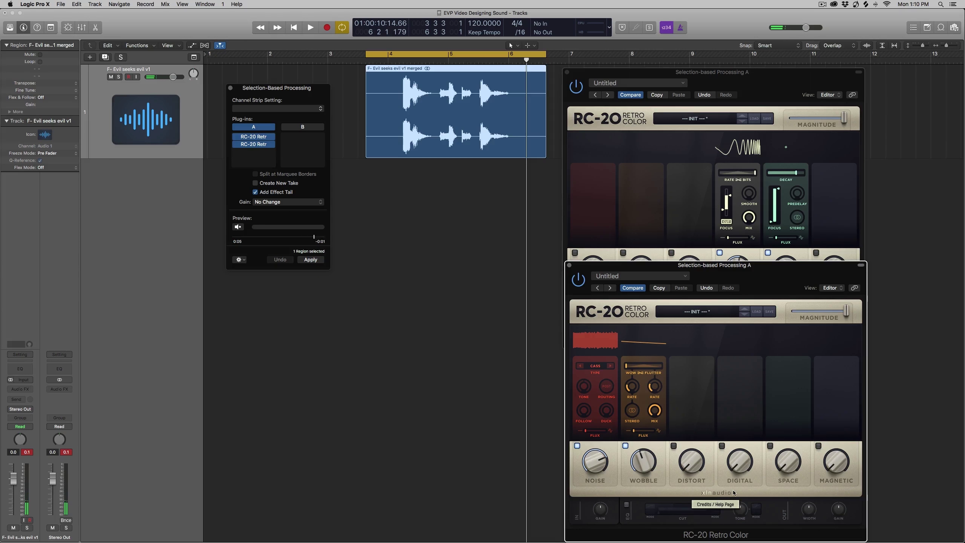
- Turn on Digital in the second RC-20 with Rate 100% and Bits 33%, raising its amount to 41% during preview
left_click(737, 472)
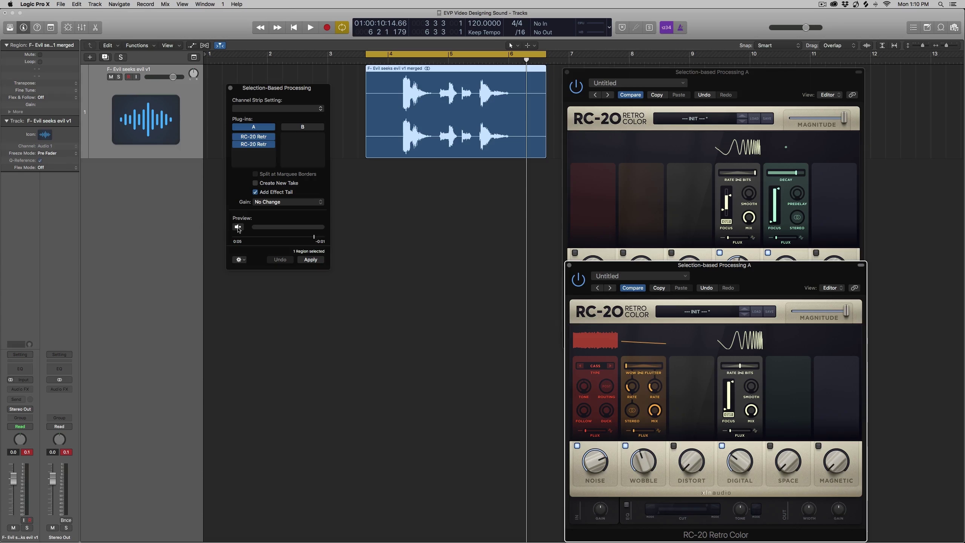
mouse_move(740, 365)
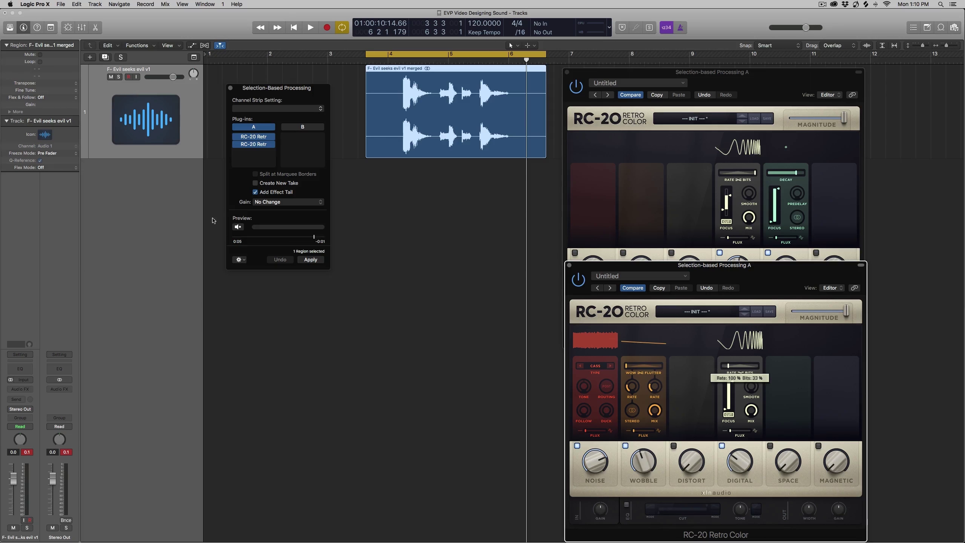
left_click(238, 227)
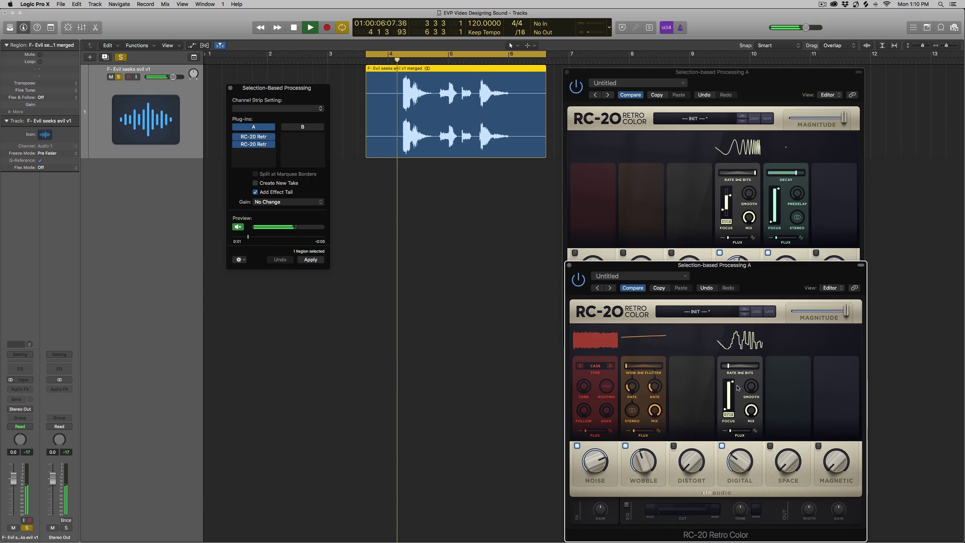
left_click_drag(740, 384, 737, 436)
mouse_move(740, 432)
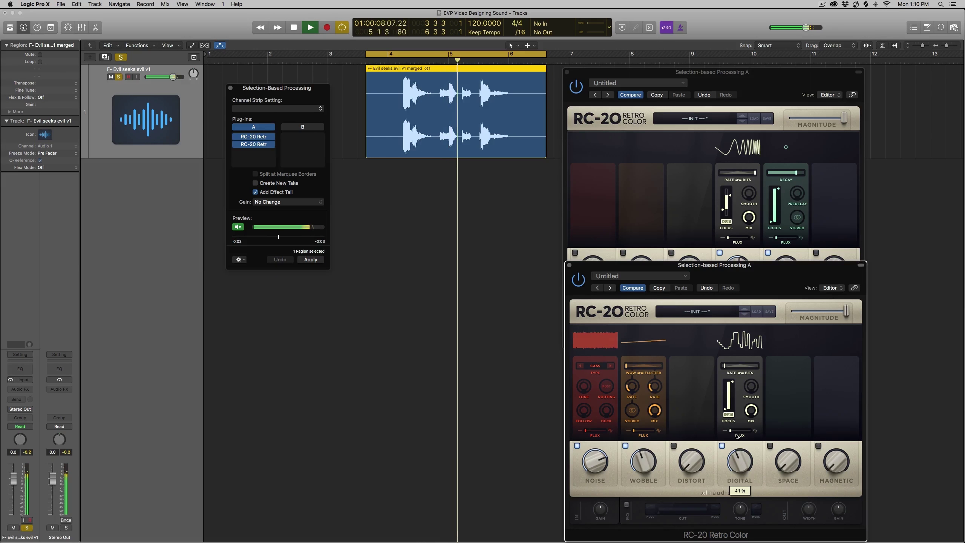
mouse_move(587, 468)
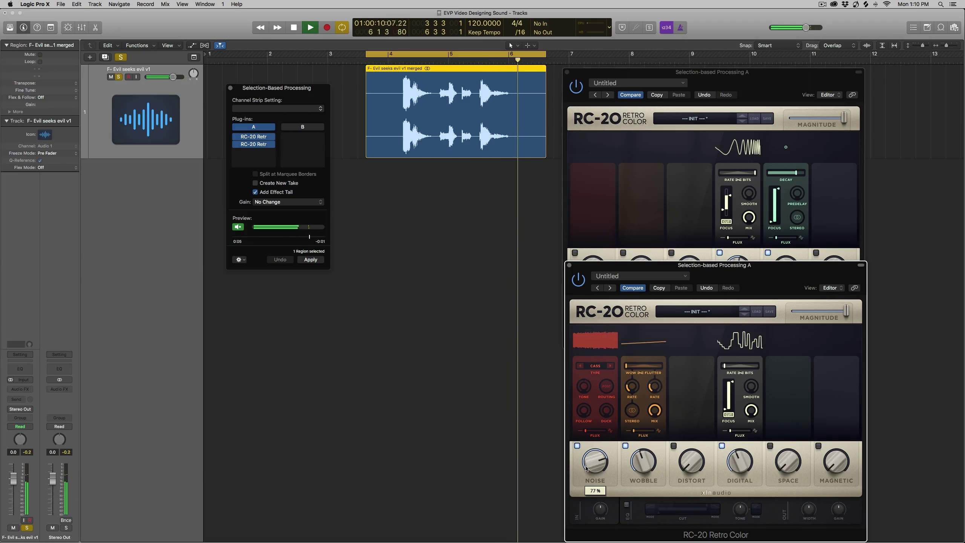
- Turn on Space in the second RC-20 at a moderate amount, narrow its focus range, and preview the region
left_click(786, 468)
left_click_drag(786, 468, 776, 414)
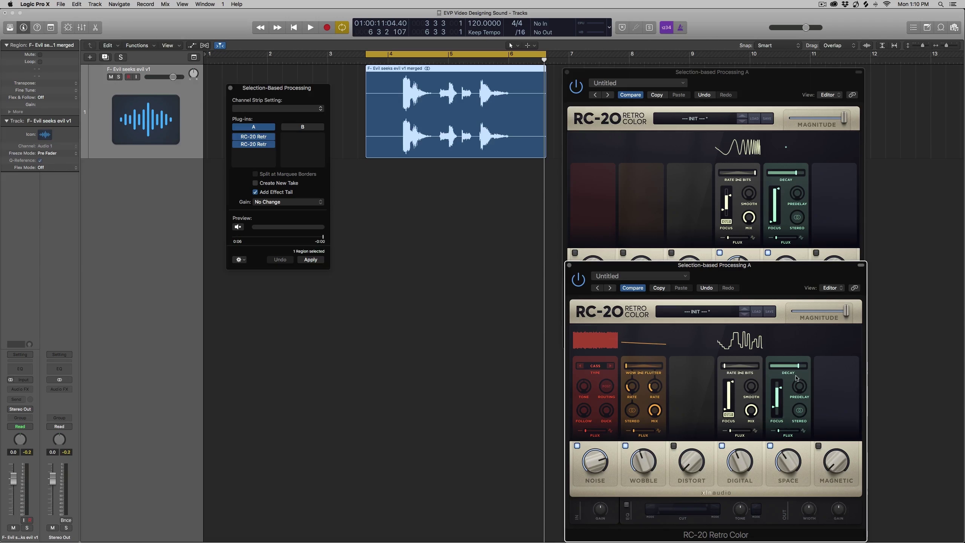
mouse_move(773, 458)
left_click(237, 227)
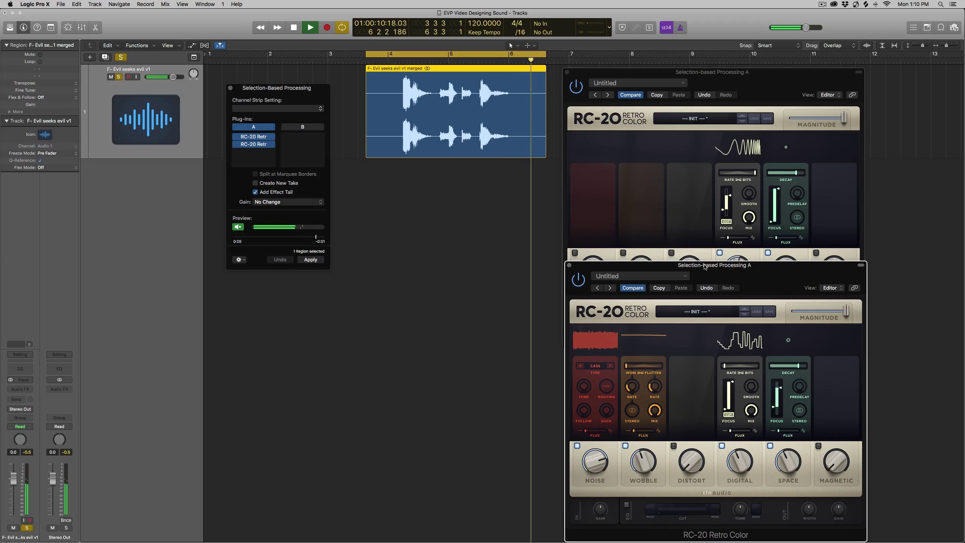
- Turn on Magnetic in the second RC-20, raise its amount, set Wear 100% and Flutter 0%, and preview the region
left_click(819, 446)
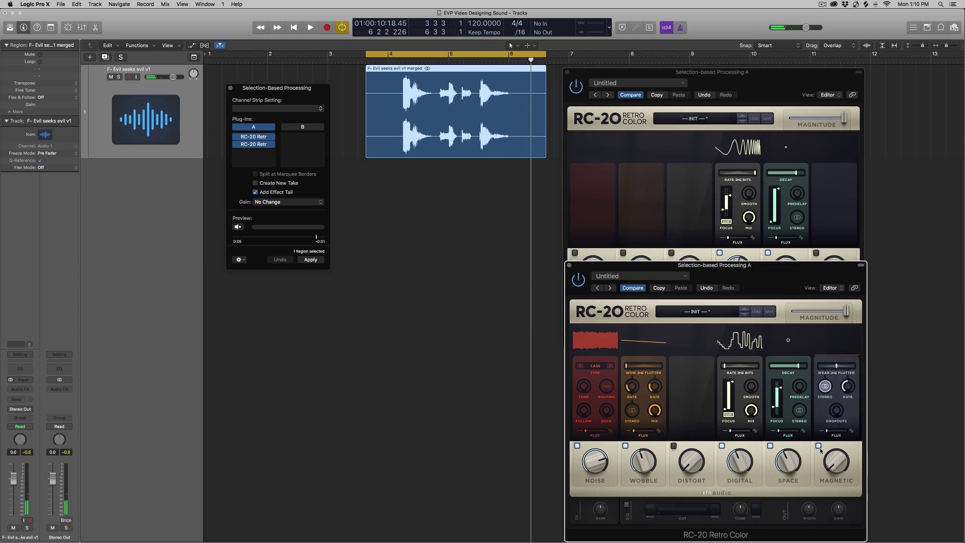
left_click_drag(833, 463, 829, 443)
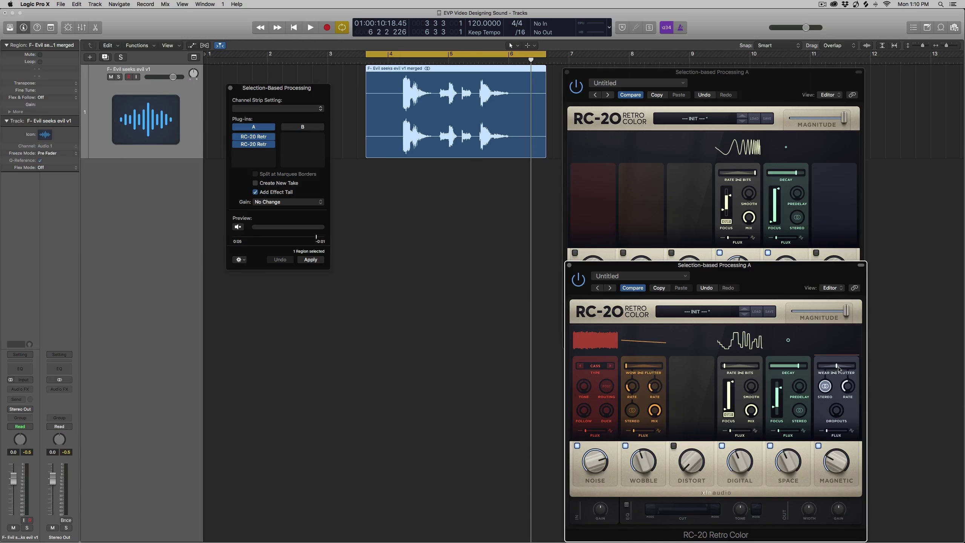
left_click_drag(839, 368, 834, 369)
left_click(237, 227)
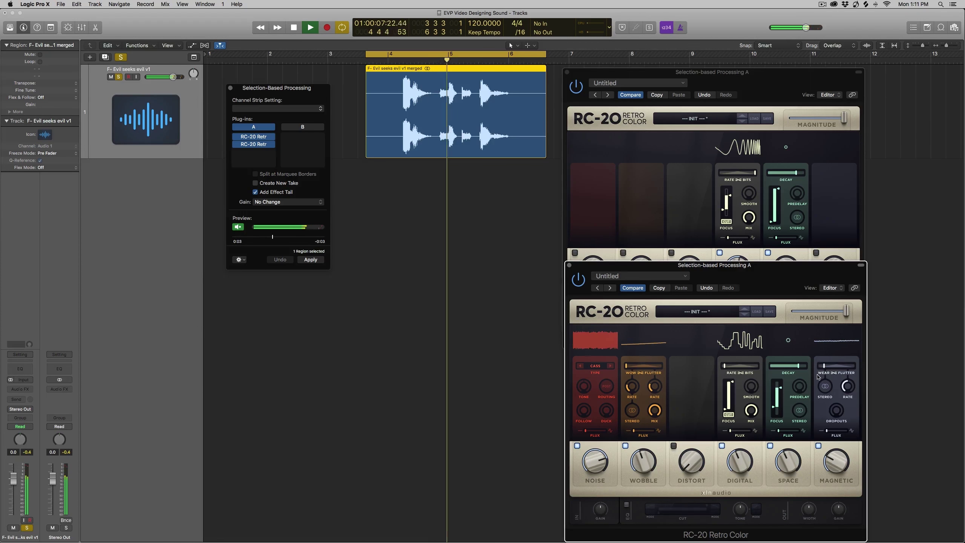
mouse_move(824, 368)
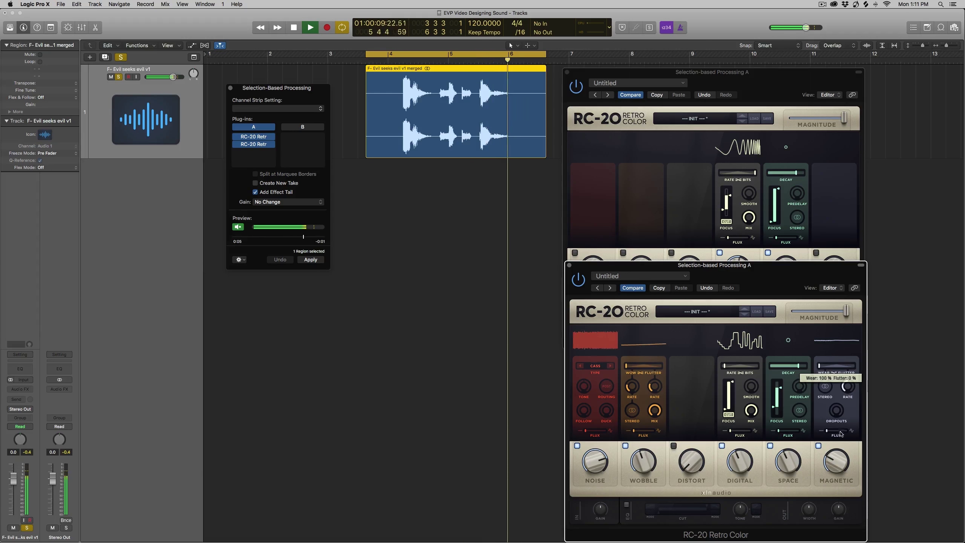
- Adjust the second RC-20's Magnetic module during preview: turn Rate and Flux up fully and set Dropouts to a low-to-moderate level
mouse_move(833, 407)
left_click_drag(833, 407, 836, 368)
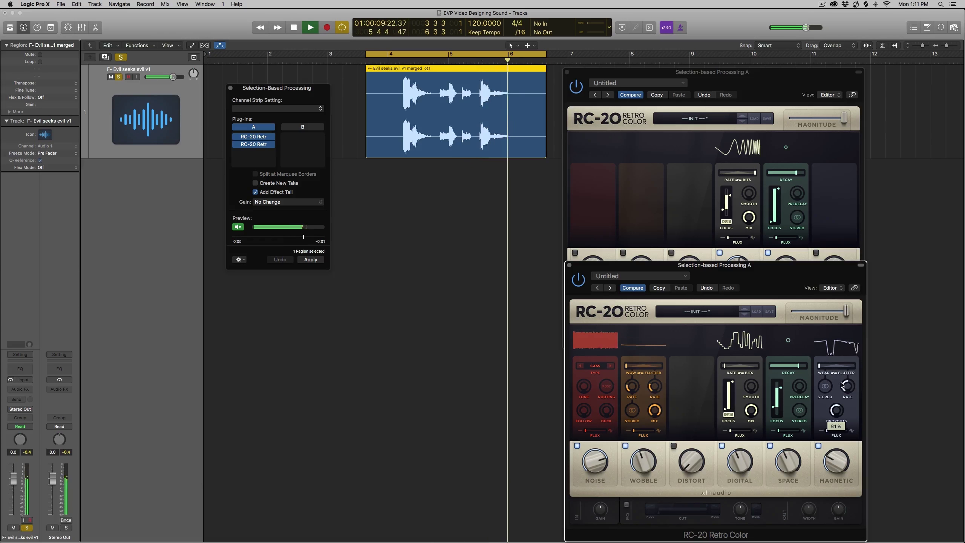
mouse_move(846, 389)
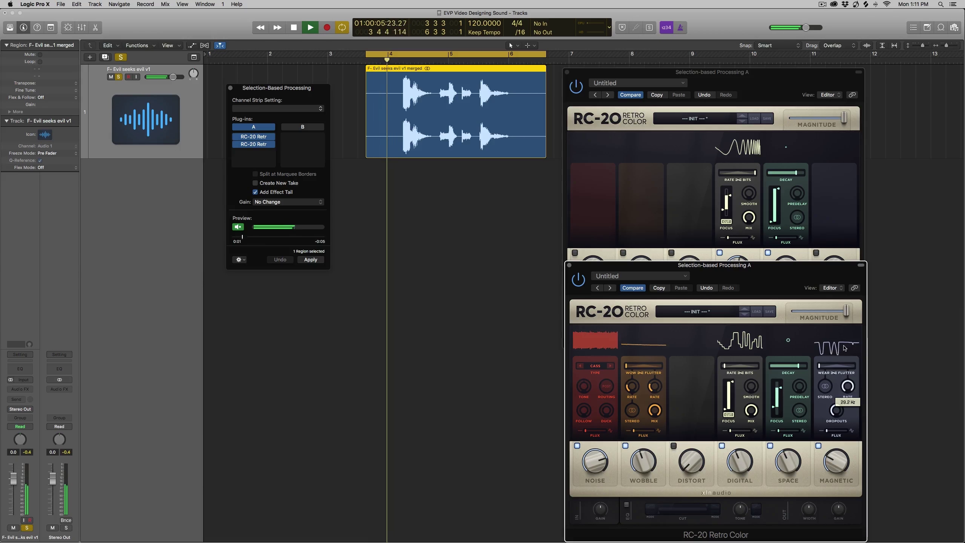
left_click_drag(835, 407, 836, 424)
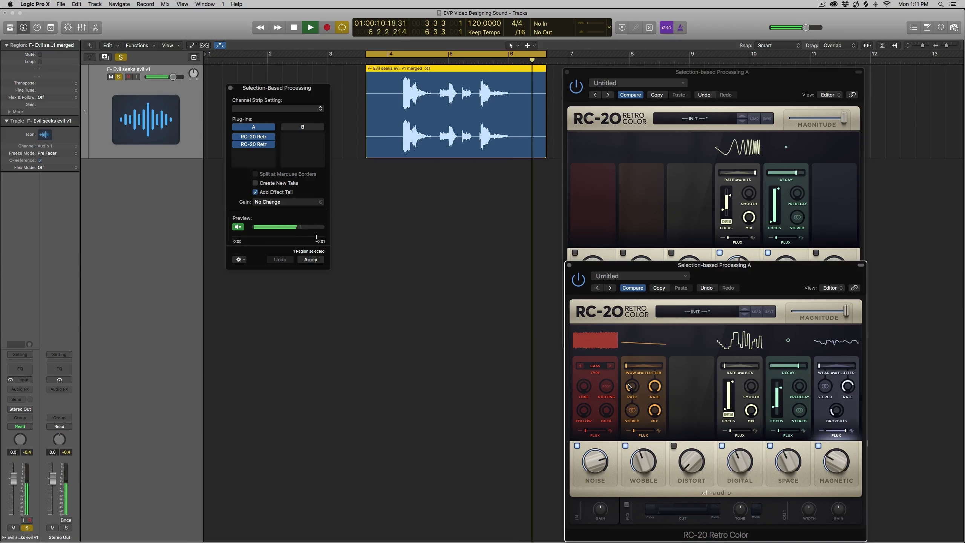
left_click(633, 410)
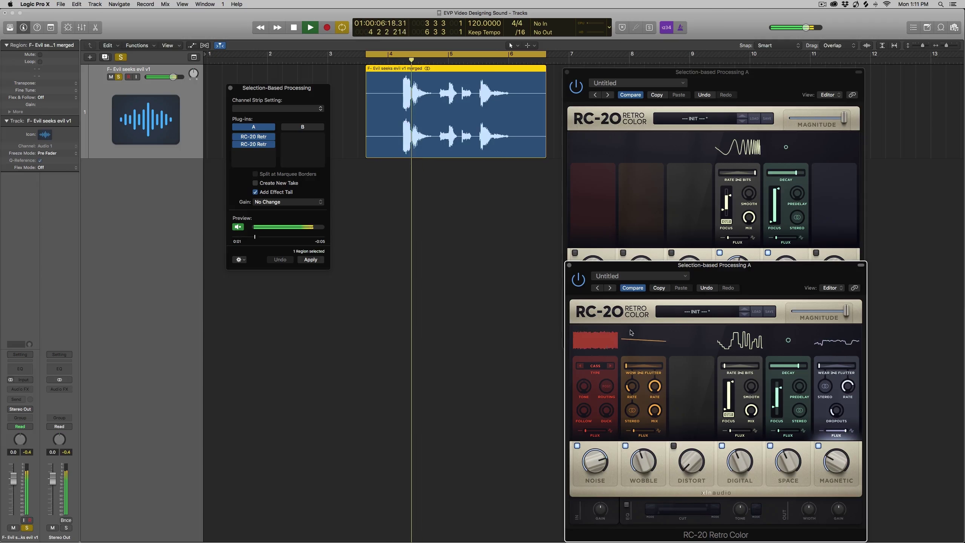
key("space")
- Bring the first RC-20's controls fully into view, raise its Digital to 100% and Space to about halfway, previewing the region
left_click_drag(770, 276, 767, 291)
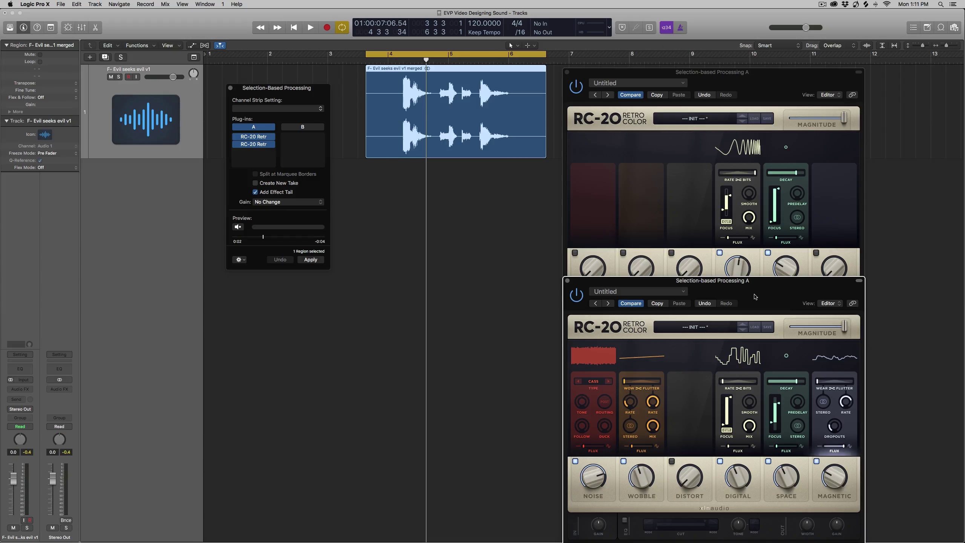
left_click_drag(762, 80, 768, 54)
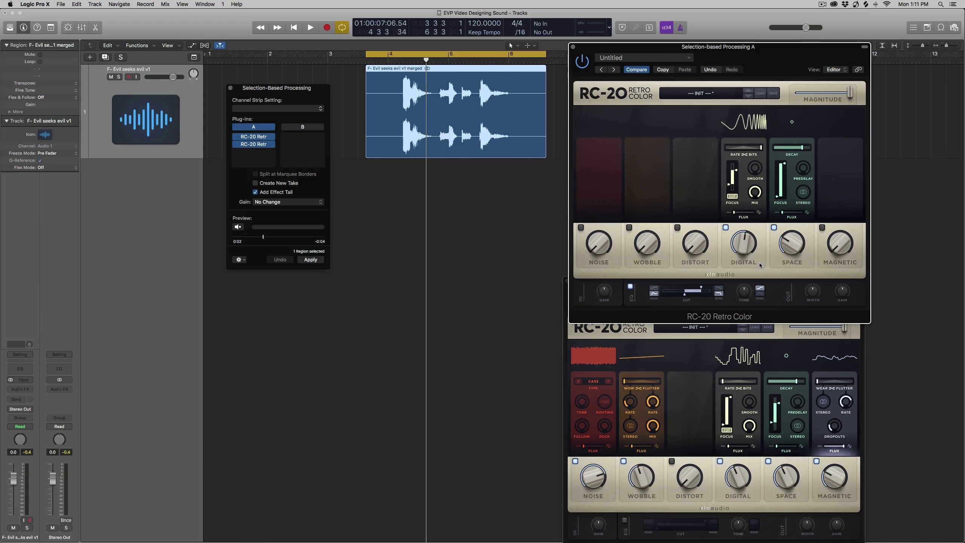
left_click_drag(745, 258, 745, 194)
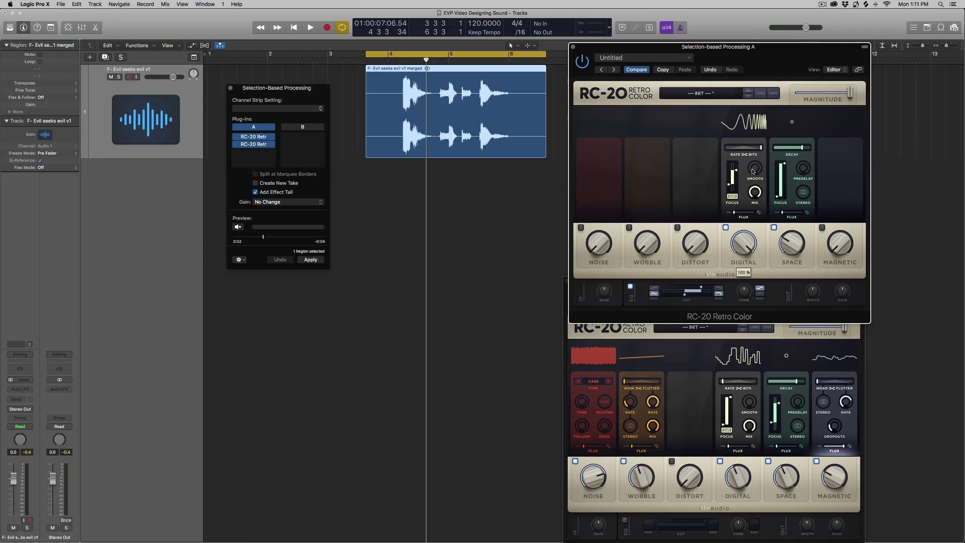
left_click(237, 228)
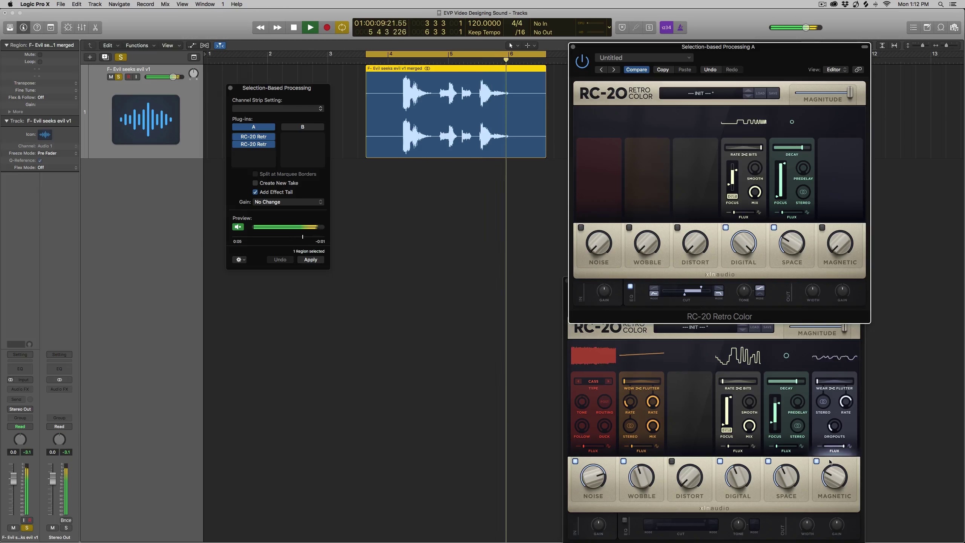
mouse_move(787, 237)
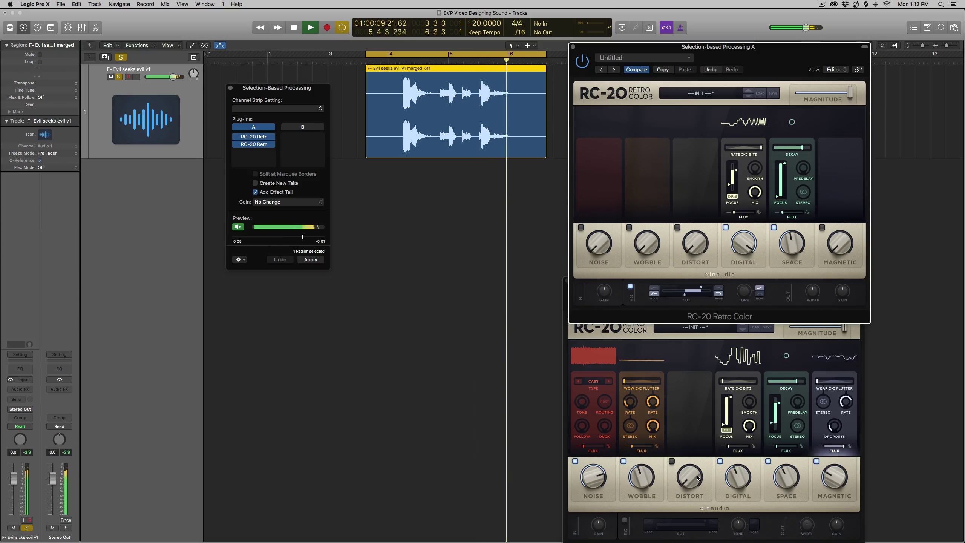
key("space")
- Turn on Distort in the second RC-20 with the Iron type, raise its amount, and preview the region
left_click(671, 461)
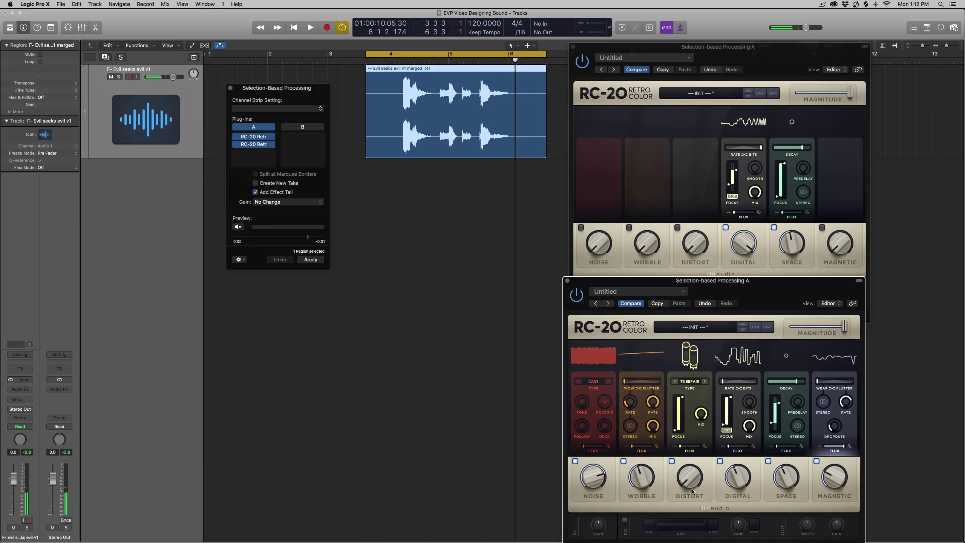
left_click(705, 381)
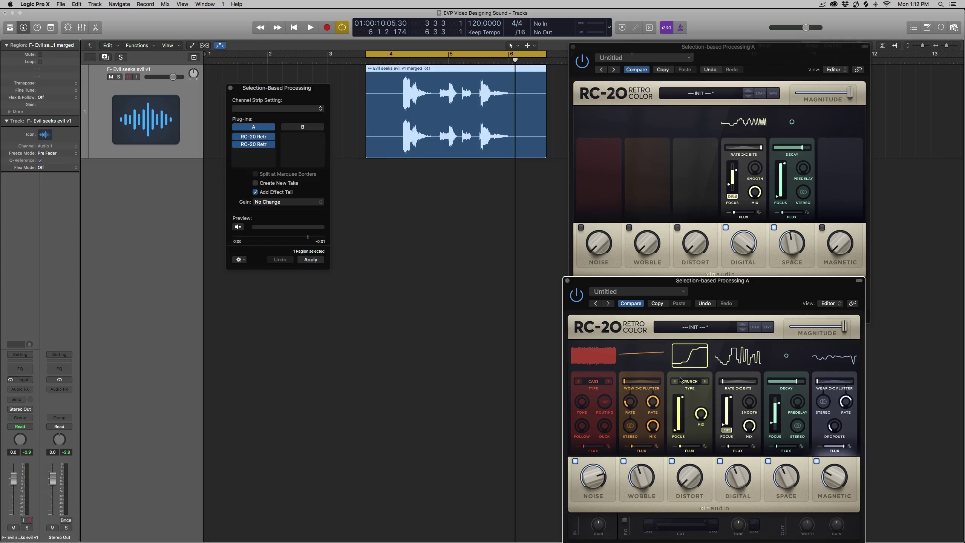
left_click(677, 381)
left_click_drag(699, 478, 699, 451)
left_click(238, 227)
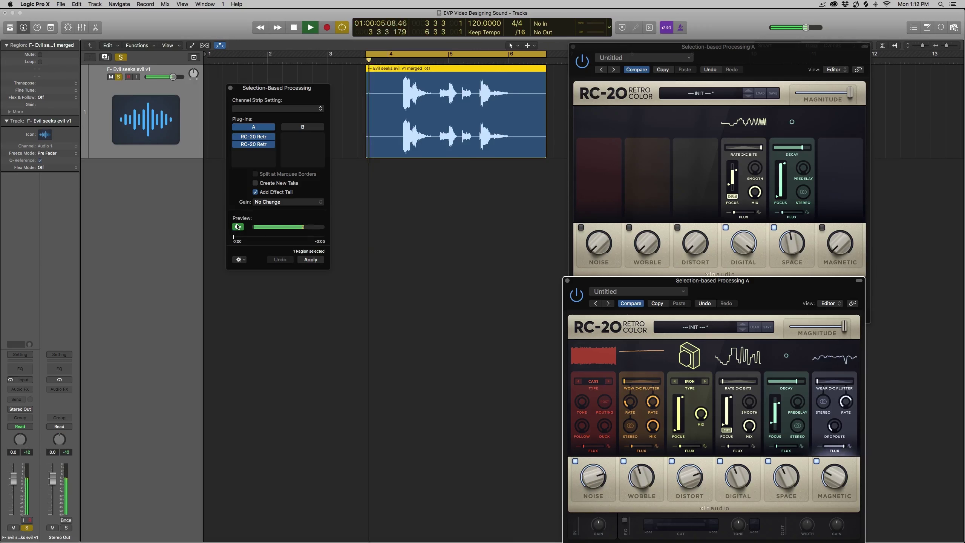